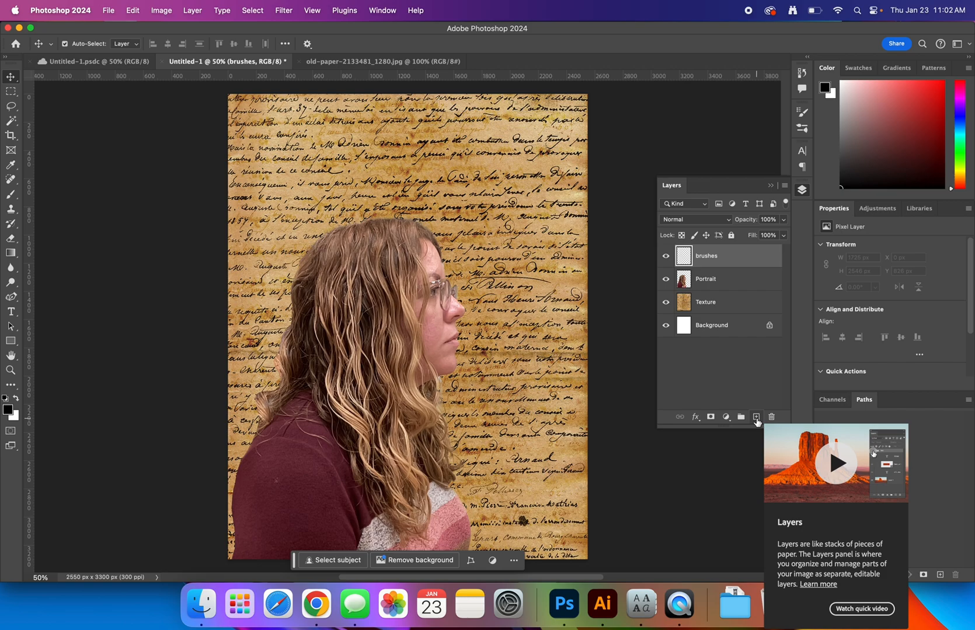
Add a layer mask to the Portrait layer and hide the top of the head with a black 300 px hard round brush.
{"action": "left_click", "coordinate": [734, 280]}
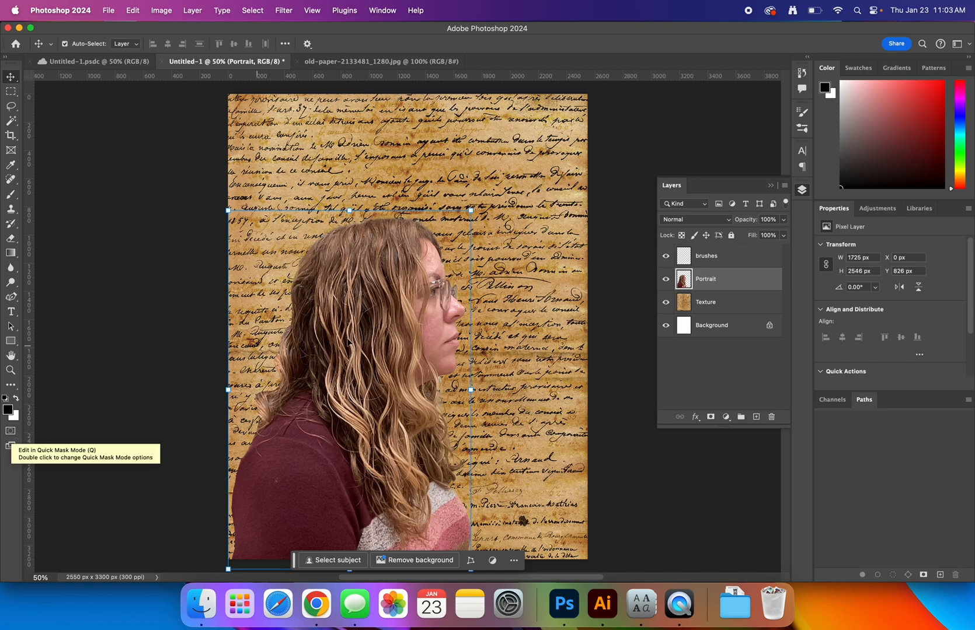
{"action": "left_click", "coordinate": [711, 417]}
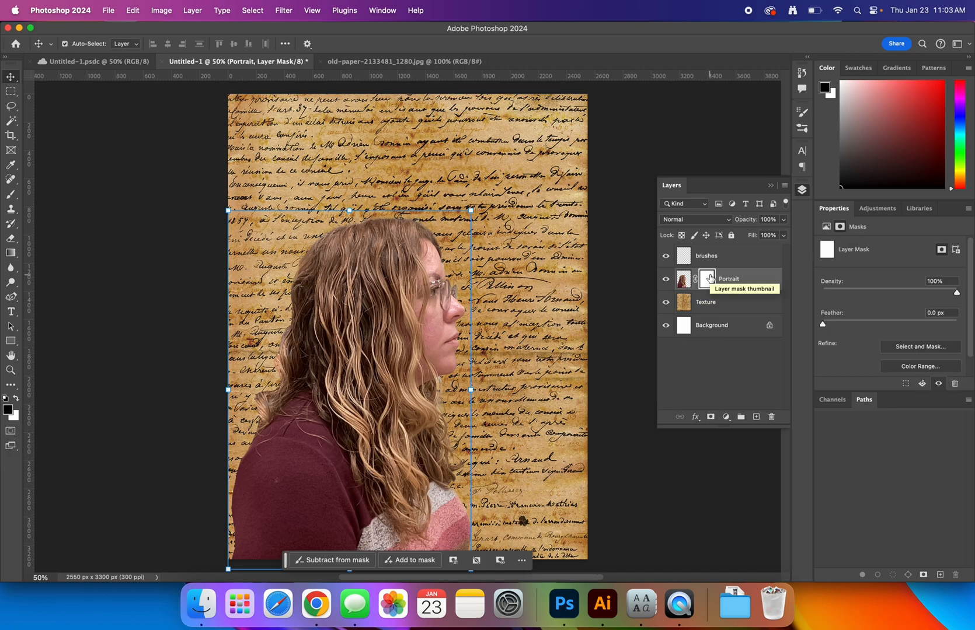
{"action": "left_click", "coordinate": [12, 195]}
{"action": "key", "text": "bracketleft"}
{"action": "key", "text": "bracketleft"}
{"action": "key", "text": "bracketleft"}
{"action": "key", "text": "bracketleft"}
{"action": "key", "text": "bracketleft"}
{"action": "key", "text": "bracketleft"}
{"action": "key", "text": "bracketleft"}
{"action": "key", "text": "bracketleft"}
{"action": "left_click", "coordinate": [321, 277]}
{"action": "key", "text": "bracketleft"}
{"action": "key", "text": "bracketleft"}
{"action": "key", "text": "bracketleft"}
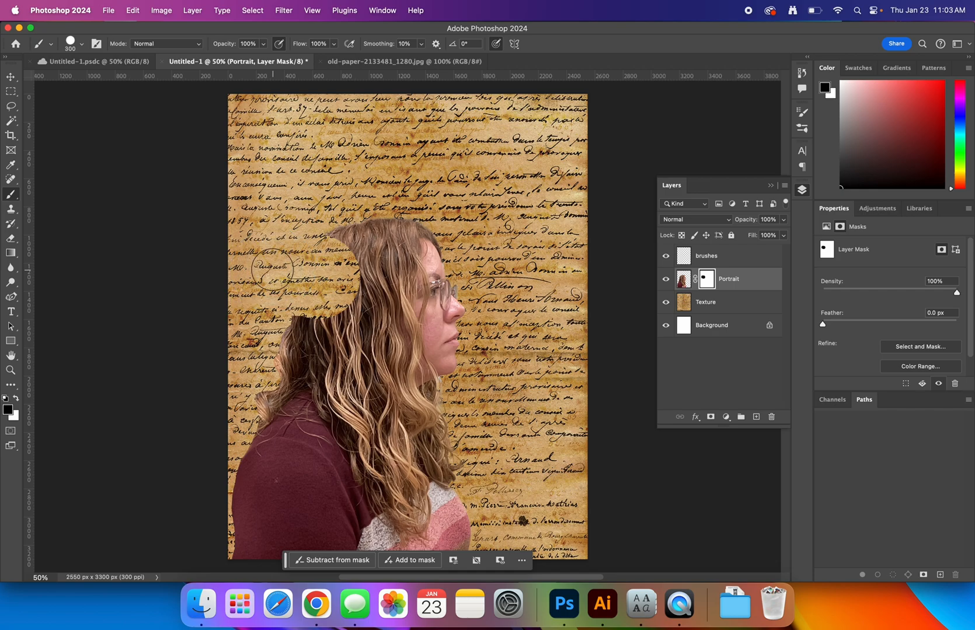
{"action": "left_click", "coordinate": [370, 287]}
{"action": "mouse_move", "coordinate": [371, 279]}
{"action": "left_mouse_down"}
{"action": "mouse_move", "coordinate": [464, 243]}
{"action": "mouse_move", "coordinate": [346, 253]}
{"action": "mouse_move", "coordinate": [414, 200]}
{"action": "mouse_move", "coordinate": [344, 253]}
{"action": "left_mouse_up"}
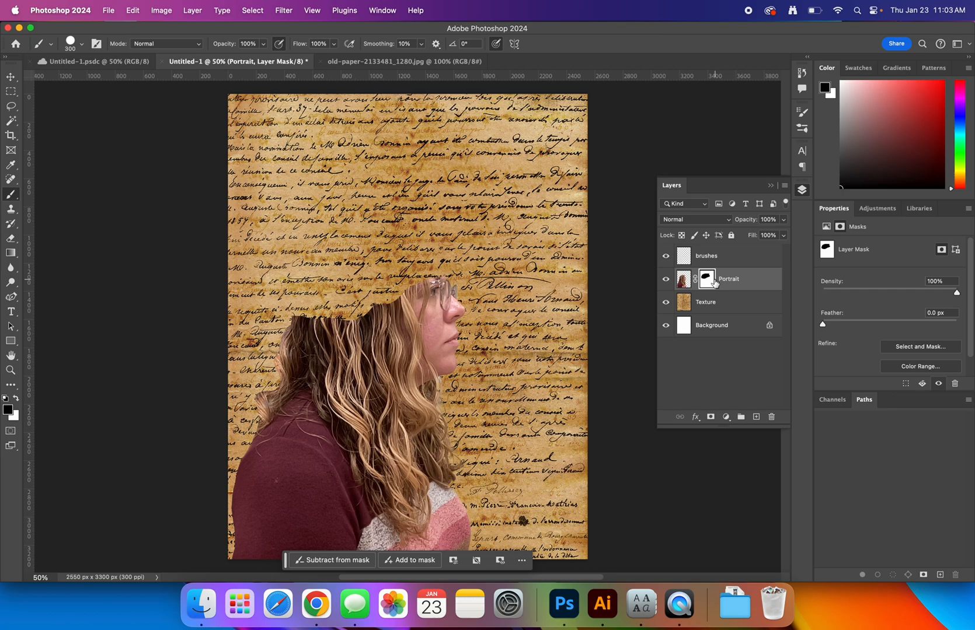
Paint white on the Portrait layer's mask to bring back the hidden top of the head.
{"action": "left_click", "coordinate": [16, 399]}
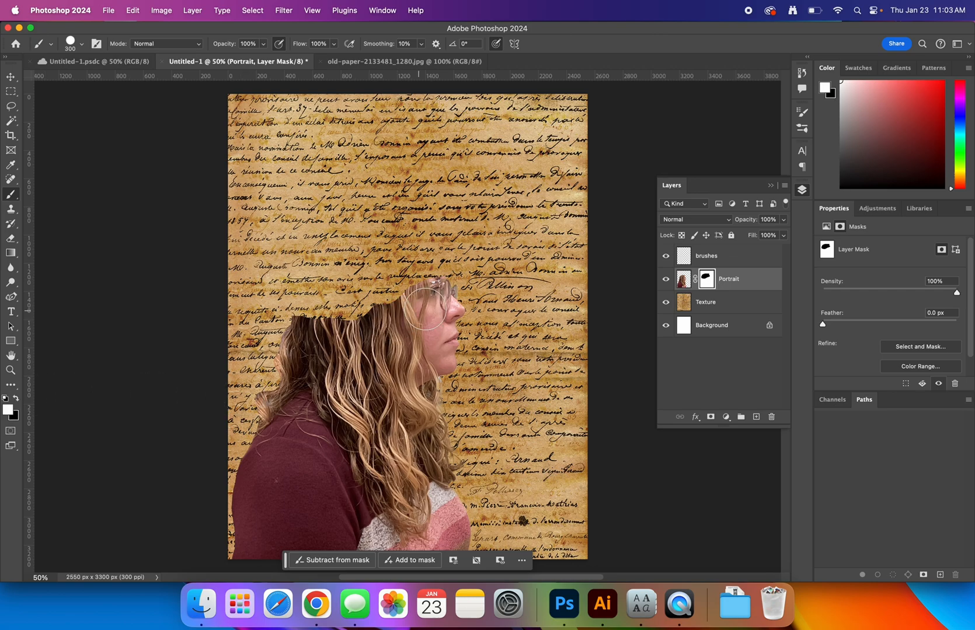
{"action": "mouse_move", "coordinate": [418, 310]}
{"action": "left_mouse_down"}
{"action": "mouse_move", "coordinate": [443, 292]}
{"action": "mouse_move", "coordinate": [419, 329]}
{"action": "mouse_move", "coordinate": [365, 280]}
{"action": "mouse_move", "coordinate": [363, 236]}
{"action": "mouse_move", "coordinate": [325, 249]}
{"action": "mouse_move", "coordinate": [355, 224]}
{"action": "mouse_move", "coordinate": [392, 228]}
{"action": "mouse_move", "coordinate": [381, 277]}
{"action": "mouse_move", "coordinate": [404, 401]}
{"action": "mouse_move", "coordinate": [449, 403]}
{"action": "left_mouse_up"}
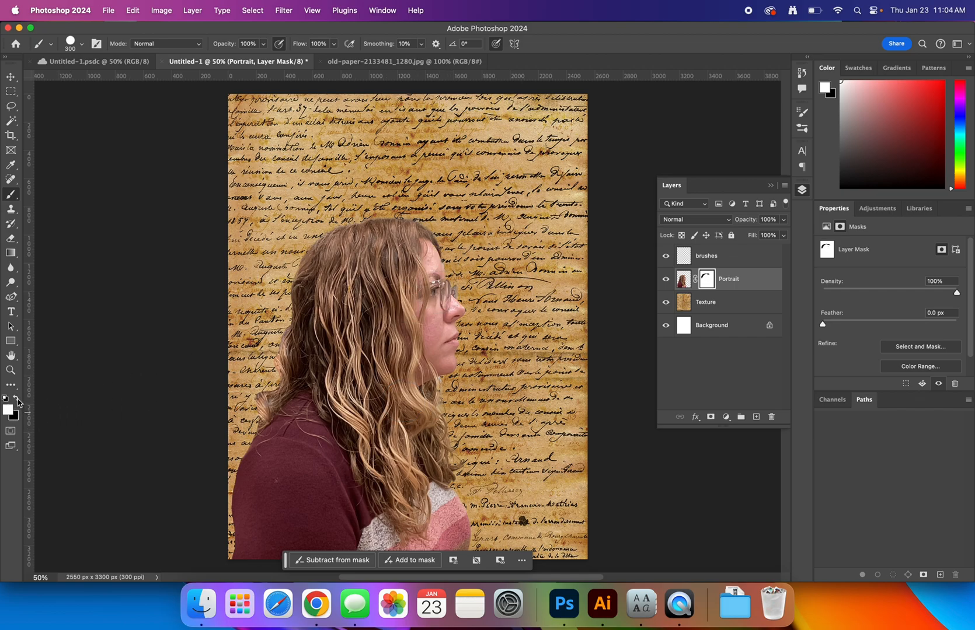
Mask out the top of the head again in black, softening the cut edge with a low-hardness brush.
{"action": "left_click", "coordinate": [5, 399]}
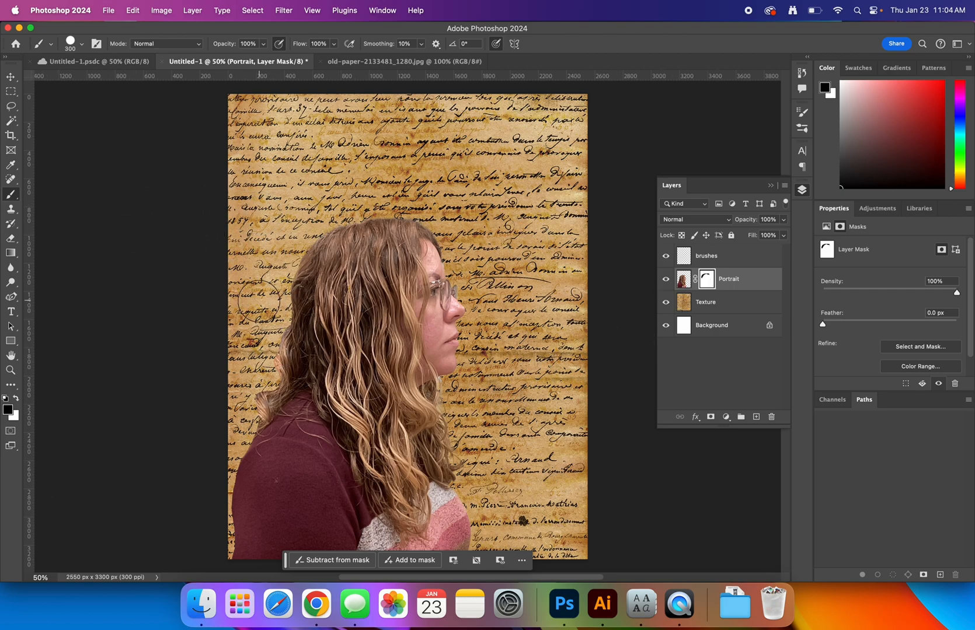
{"action": "mouse_move", "coordinate": [274, 309]}
{"action": "left_mouse_down"}
{"action": "mouse_move", "coordinate": [312, 266]}
{"action": "mouse_move", "coordinate": [359, 268]}
{"action": "mouse_move", "coordinate": [453, 240]}
{"action": "mouse_move", "coordinate": [419, 222]}
{"action": "mouse_move", "coordinate": [316, 242]}
{"action": "left_mouse_up"}
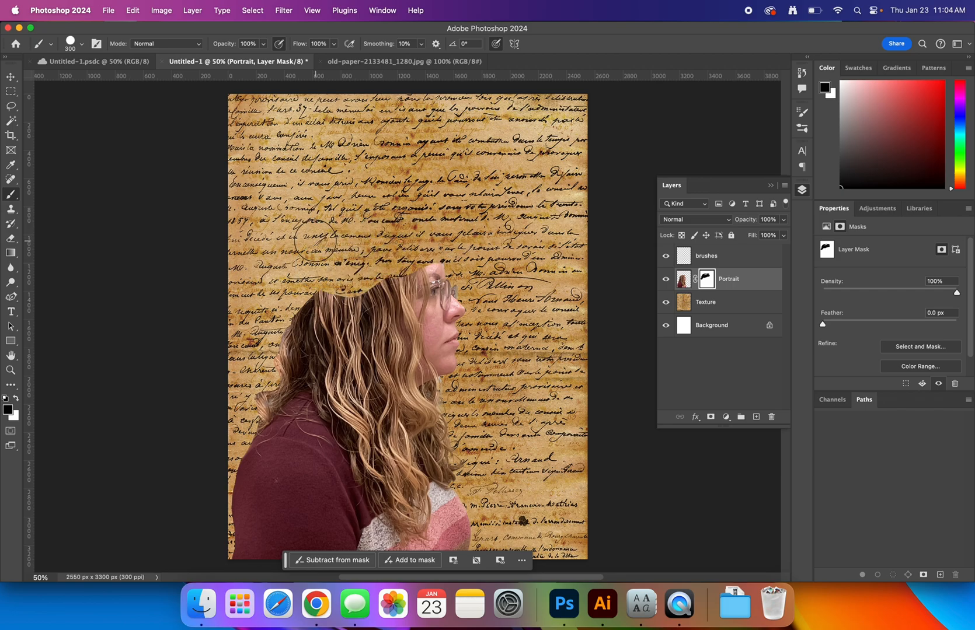
{"action": "left_click", "coordinate": [80, 45]}
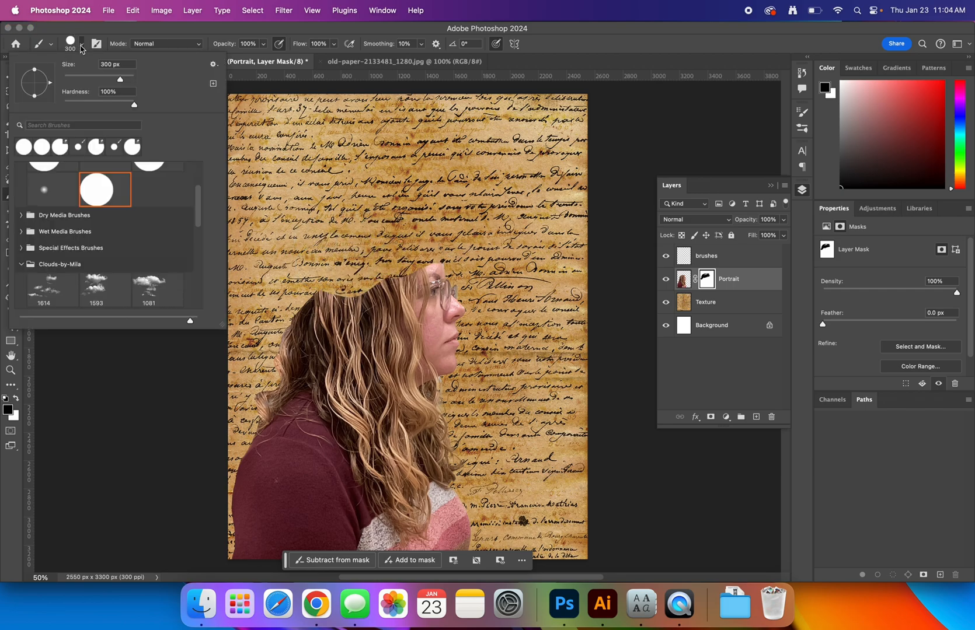
{"action": "left_click_drag", "start_coordinate": [134, 107], "coordinate": [63, 107]}
{"action": "left_click", "coordinate": [121, 34]}
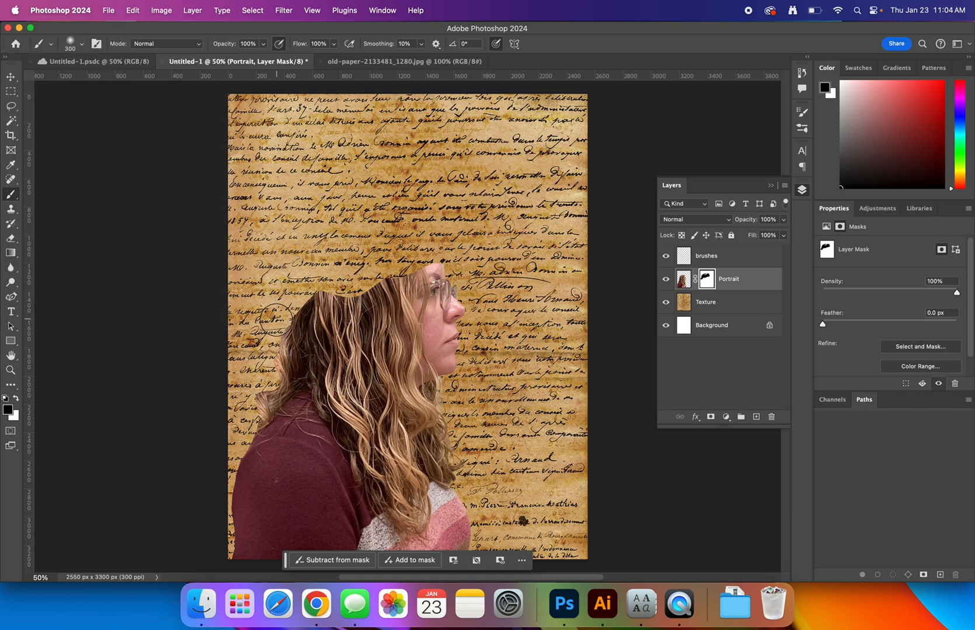
{"action": "mouse_move", "coordinate": [313, 284]}
{"action": "left_mouse_down"}
{"action": "mouse_move", "coordinate": [347, 286]}
{"action": "mouse_move", "coordinate": [443, 248]}
{"action": "left_mouse_up"}
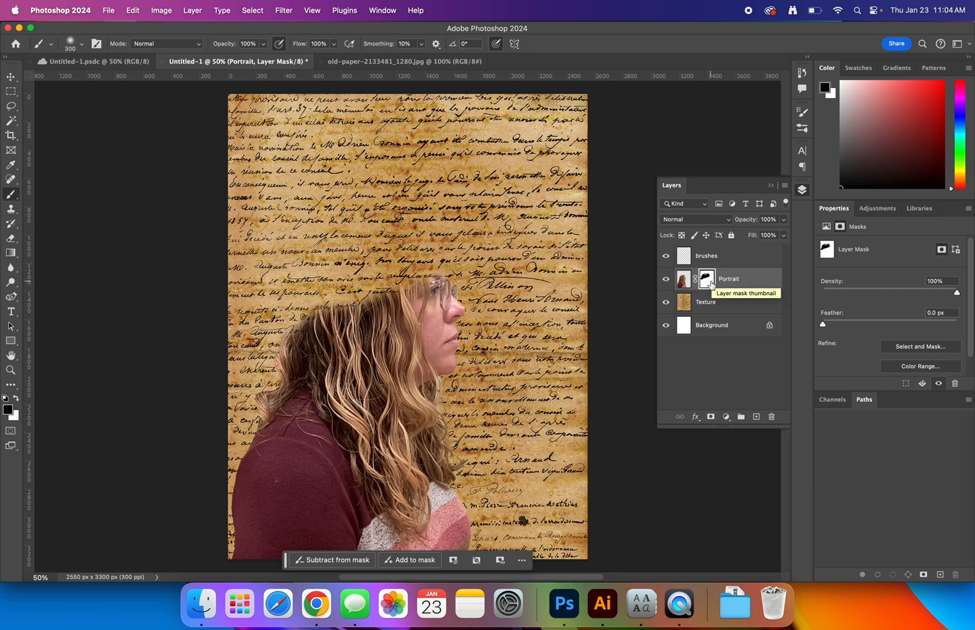
Try a direct Black & White image adjustment with the default preset on the Texture layer and undo it.
{"action": "left_click", "coordinate": [726, 303]}
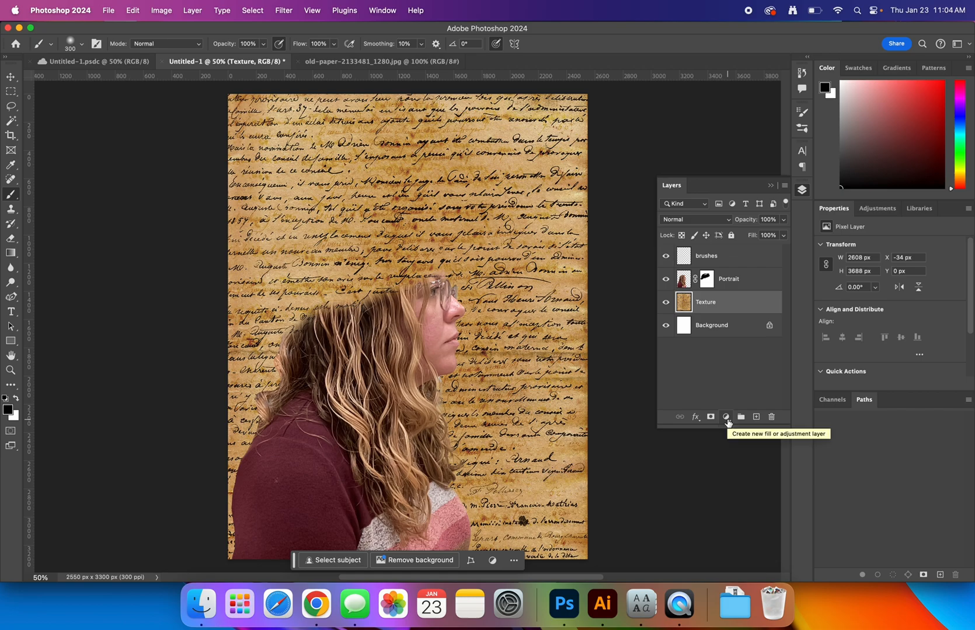
{"action": "left_click", "coordinate": [726, 417]}
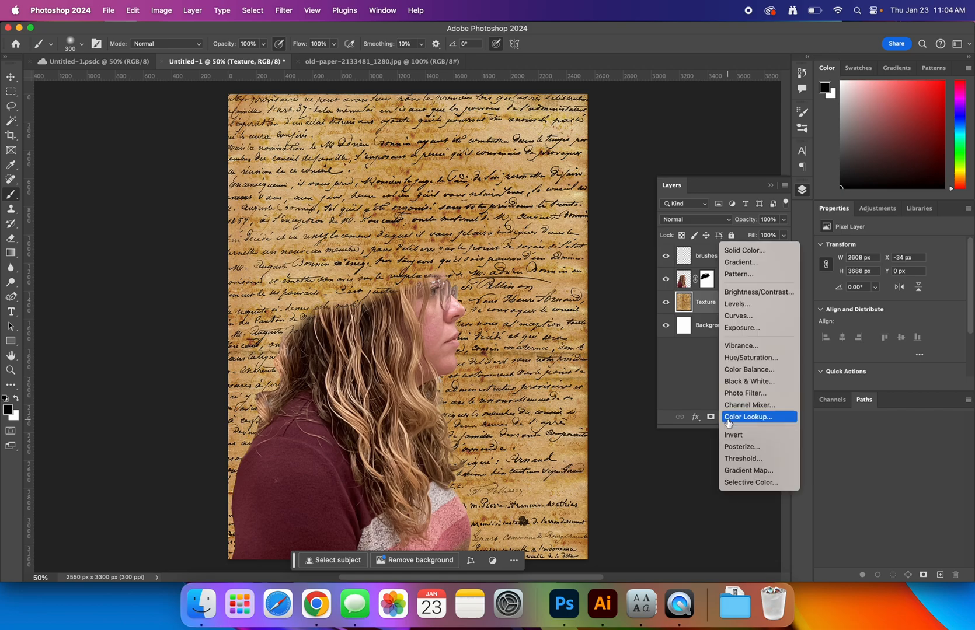
{"action": "left_click", "coordinate": [170, 12]}
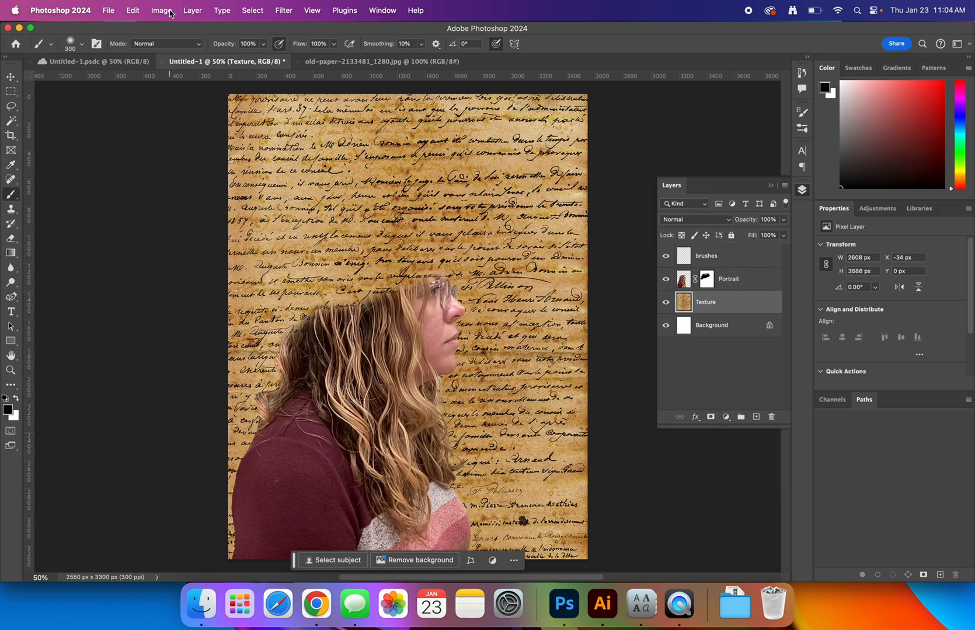
{"action": "left_click", "coordinate": [170, 12]}
{"action": "mouse_move", "coordinate": [177, 46]}
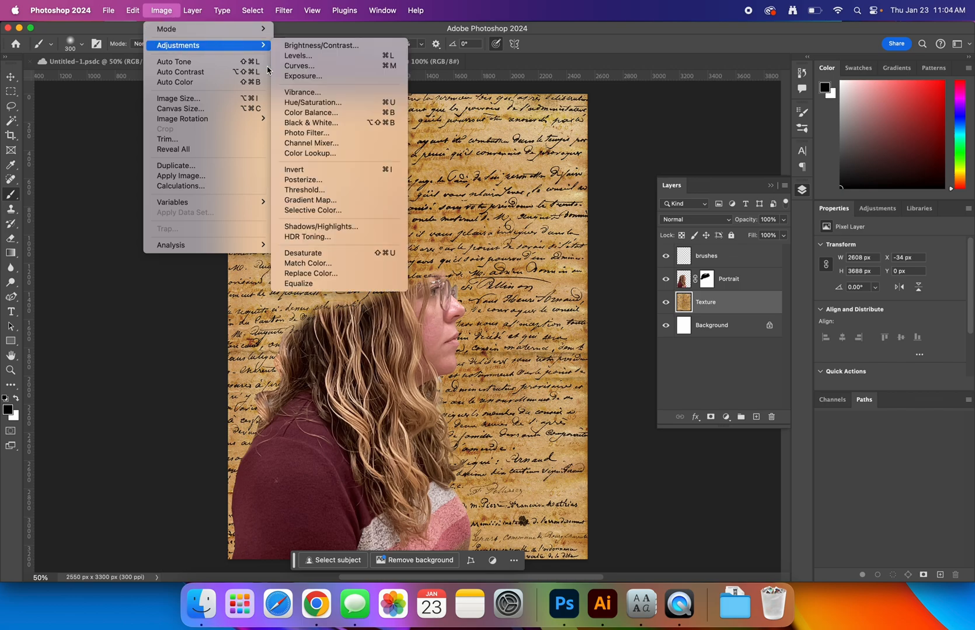
{"action": "left_click", "coordinate": [321, 126]}
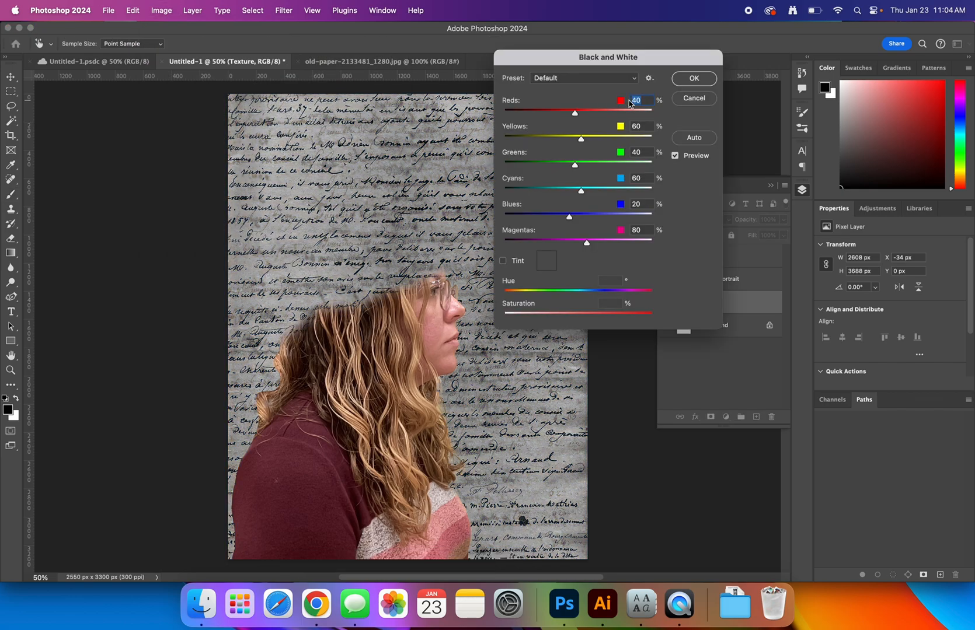
{"action": "left_click", "coordinate": [692, 79]}
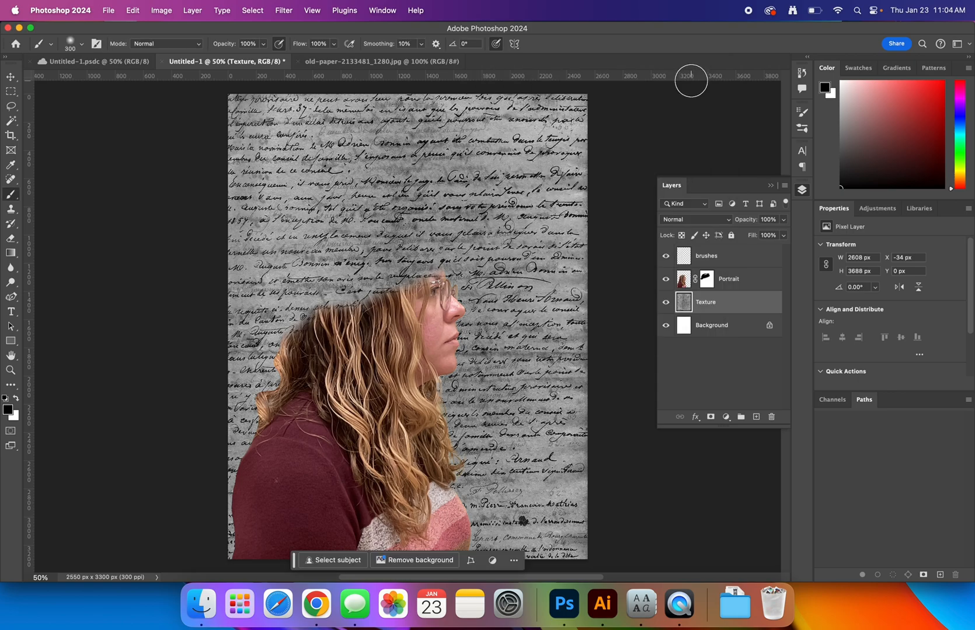
{"action": "key", "text": "super+z"}
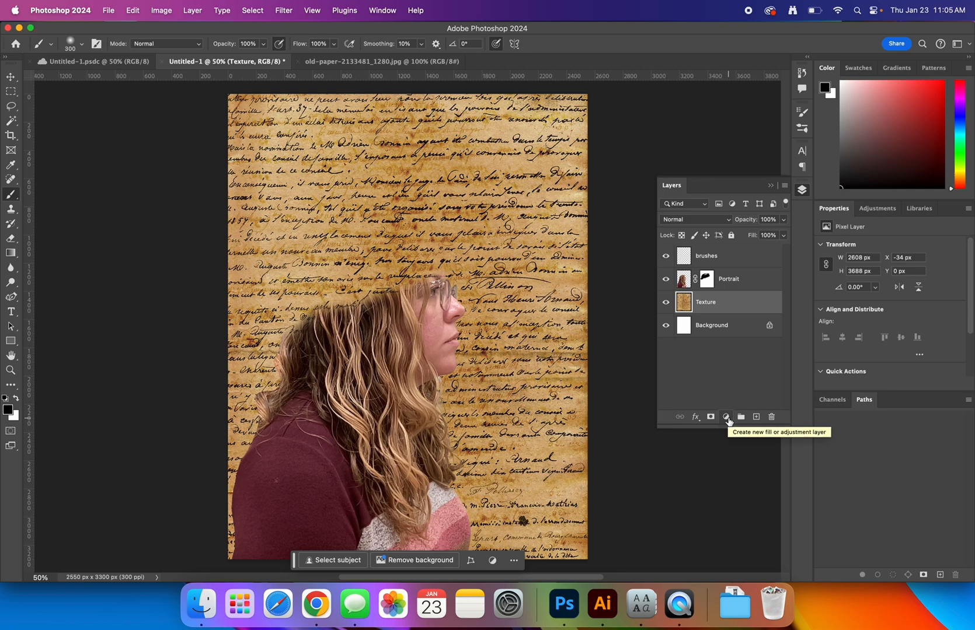
Add a Black & White adjustment layer and place it directly above the Portrait layer.
{"action": "left_click", "coordinate": [729, 420]}
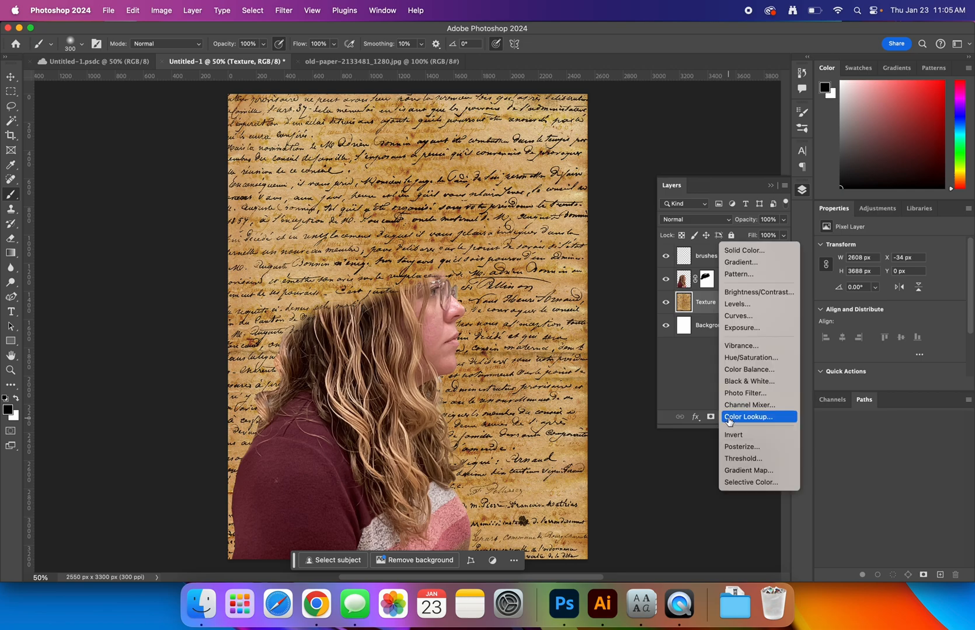
{"action": "left_click", "coordinate": [781, 385]}
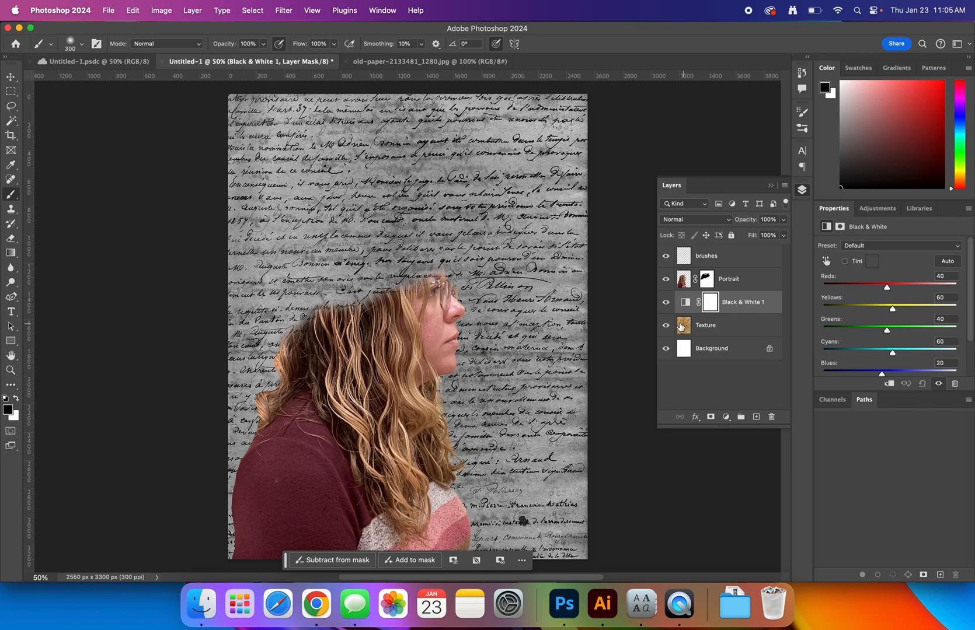
{"action": "left_click_drag", "start_coordinate": [774, 306], "coordinate": [772, 279]}
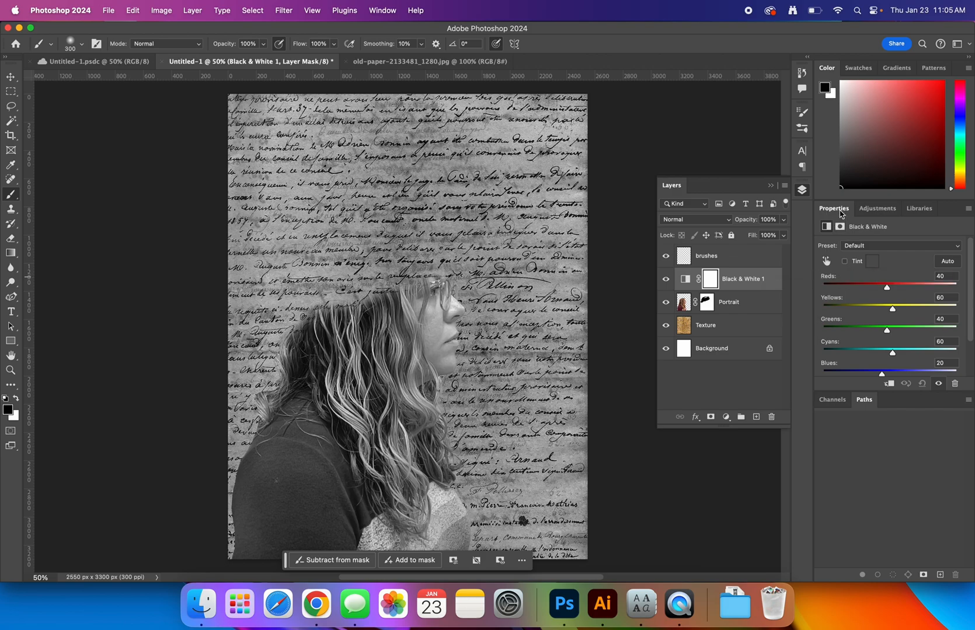
Turn on the tint for the Black & White adjustment and set Reds to 42.
{"action": "left_click", "coordinate": [845, 262]}
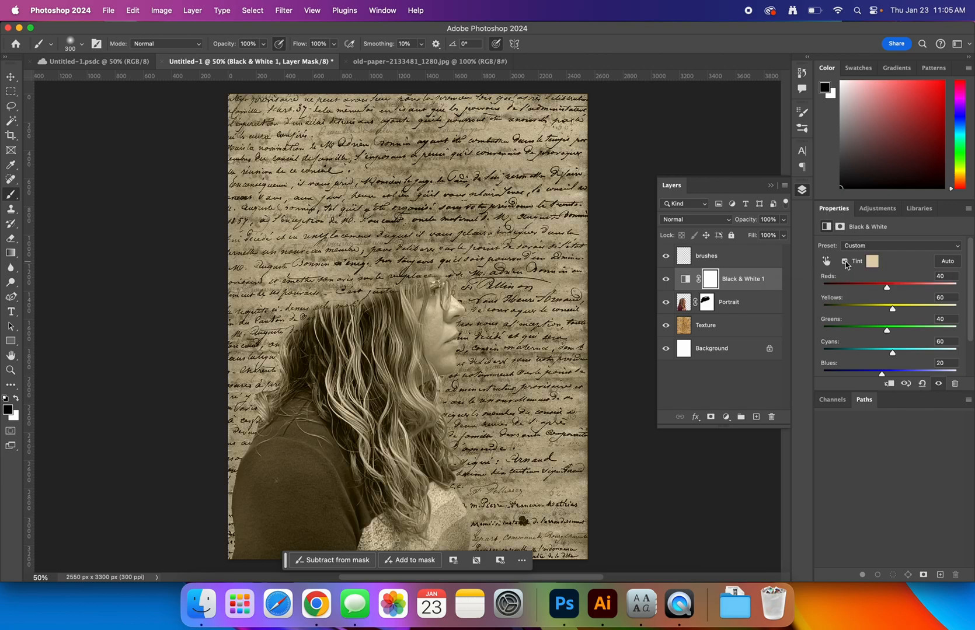
{"action": "mouse_move", "coordinate": [887, 288]}
{"action": "left_mouse_down"}
{"action": "mouse_move", "coordinate": [899, 287]}
{"action": "mouse_move", "coordinate": [888, 287]}
{"action": "left_mouse_up"}
Stamp the 1081 cloud brush at 2000 px in black on the Black & White mask over the hair, shoulder and background.
{"action": "left_click", "coordinate": [81, 44]}
{"action": "mouse_move", "coordinate": [196, 210]}
{"action": "left_mouse_down"}
{"action": "mouse_move", "coordinate": [198, 245]}
{"action": "mouse_move", "coordinate": [199, 235]}
{"action": "left_mouse_up"}
{"action": "left_click", "coordinate": [150, 205]}
{"action": "left_click", "coordinate": [142, 35]}
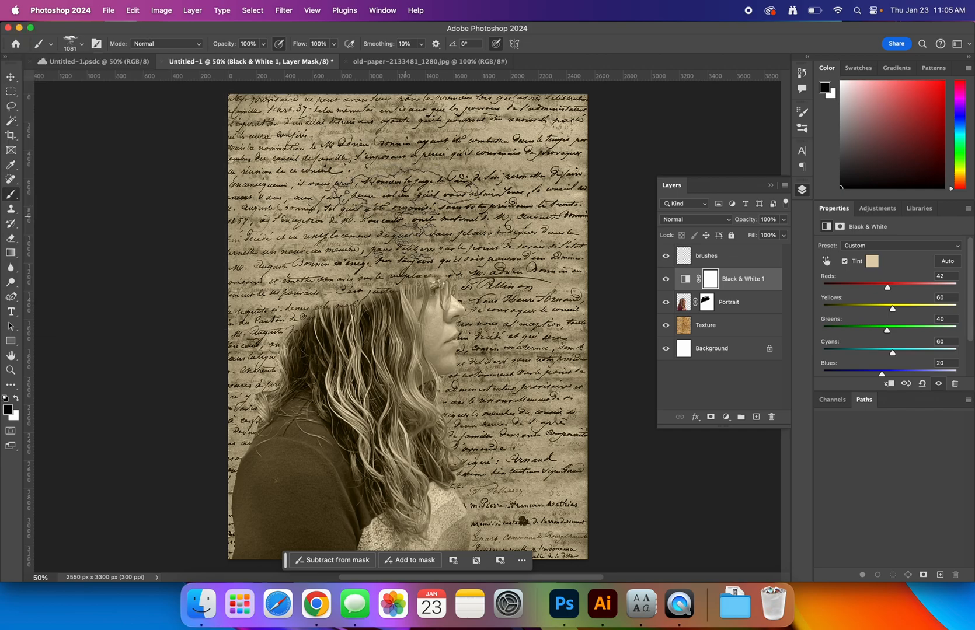
{"action": "key", "text": "bracketright"}
{"action": "key", "text": "bracketright"}
{"action": "key", "text": "bracketright"}
{"action": "key", "text": "bracketright"}
{"action": "key", "text": "bracketright"}
{"action": "key", "text": "bracketright"}
{"action": "key", "text": "bracketright"}
{"action": "key", "text": "bracketright"}
{"action": "key", "text": "bracketright"}
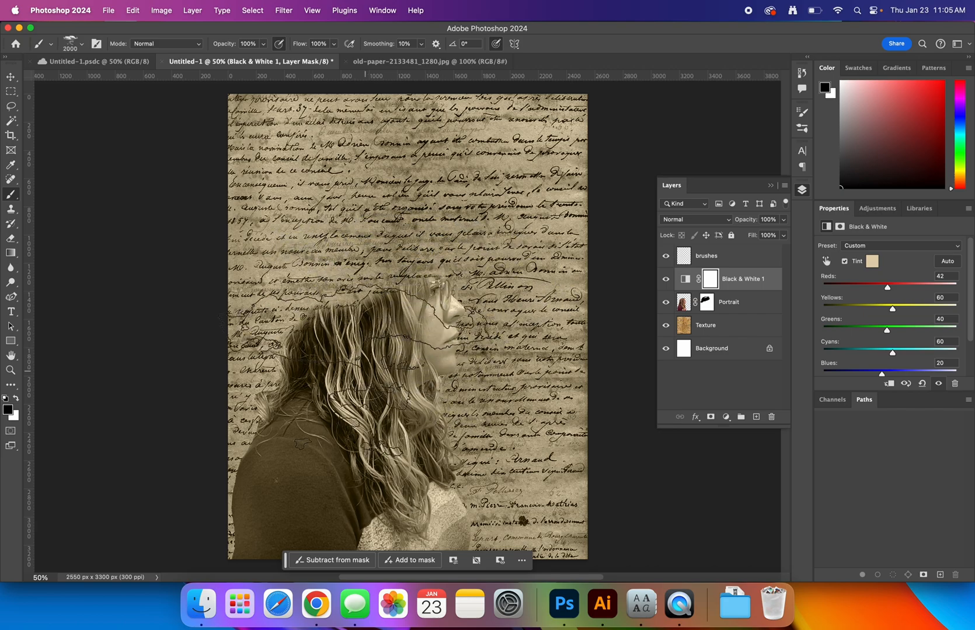
{"action": "left_click", "coordinate": [333, 363]}
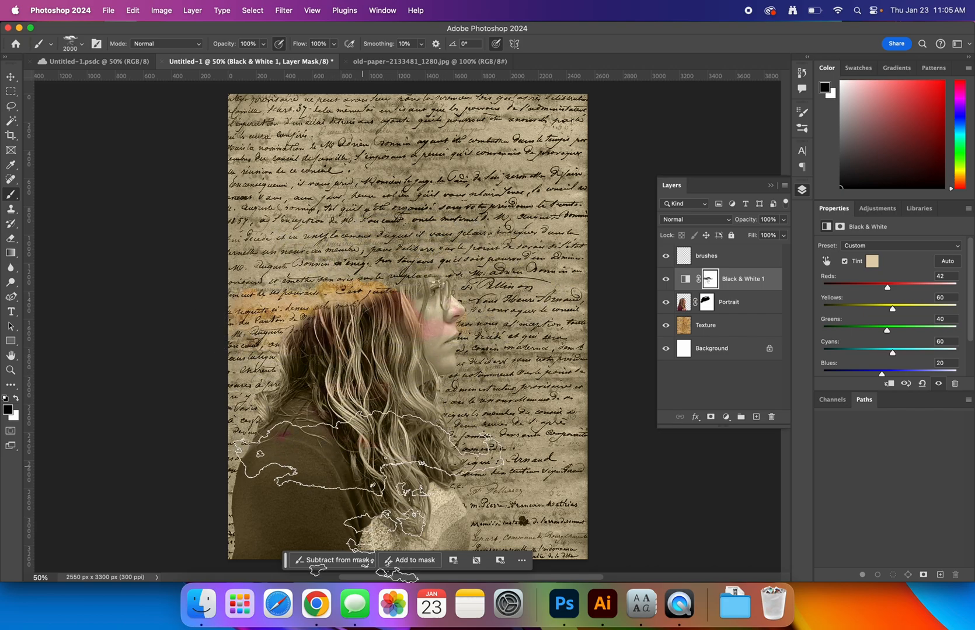
{"action": "left_click", "coordinate": [458, 432]}
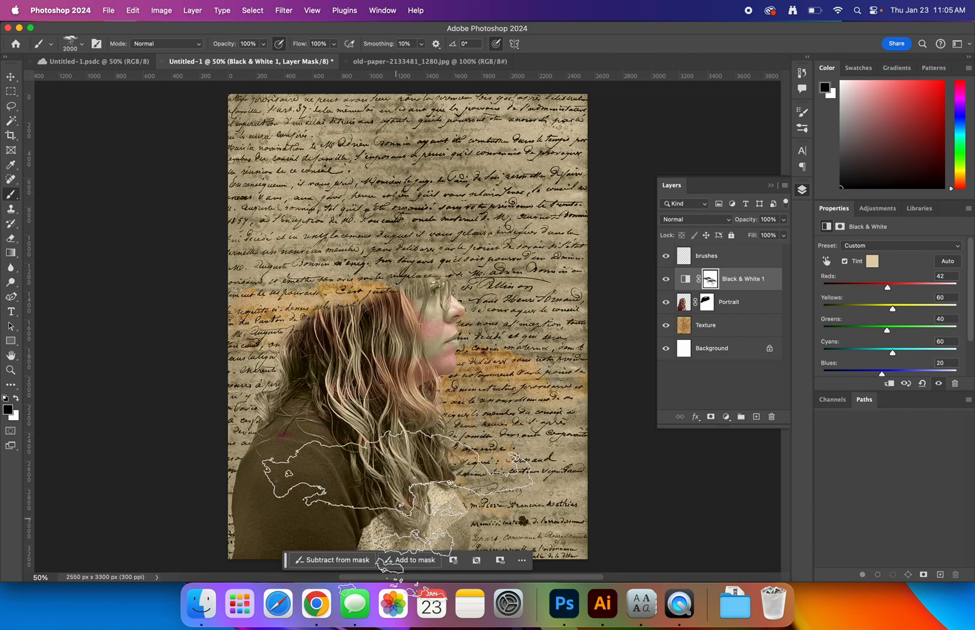
{"action": "left_click", "coordinate": [334, 414]}
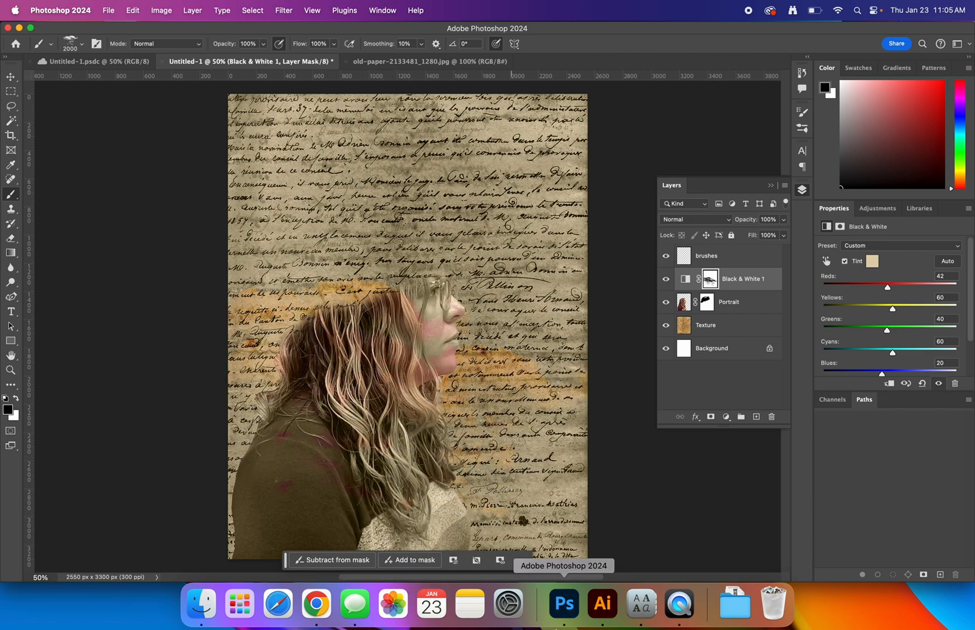
{"action": "left_click", "coordinate": [601, 231]}
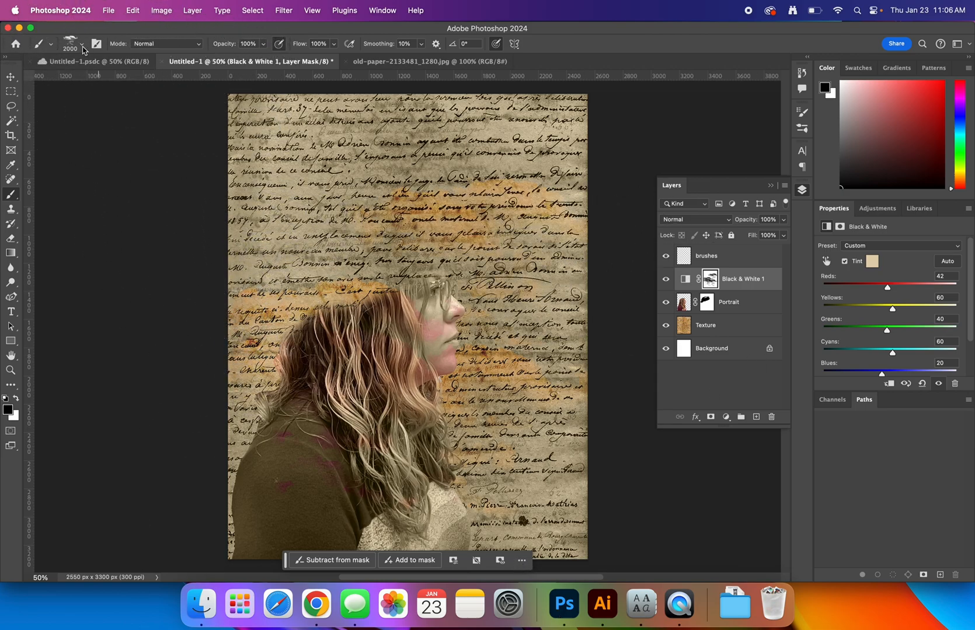
Stamp the 1467 cloud brush, enlarged to 2500 px, in black on the Black & White mask to reveal more paper color.
{"action": "left_click", "coordinate": [70, 42]}
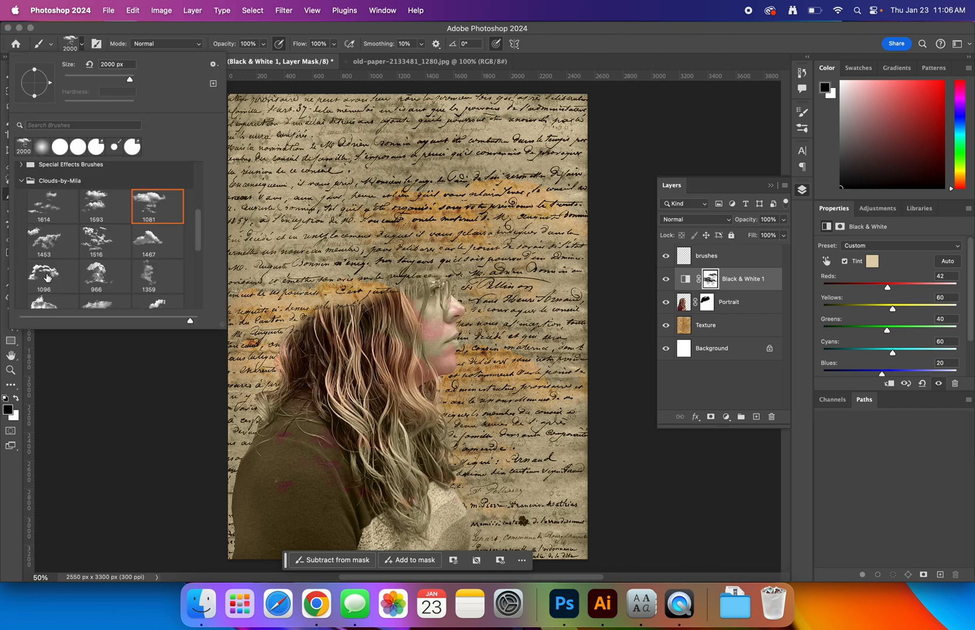
{"action": "left_click", "coordinate": [152, 244]}
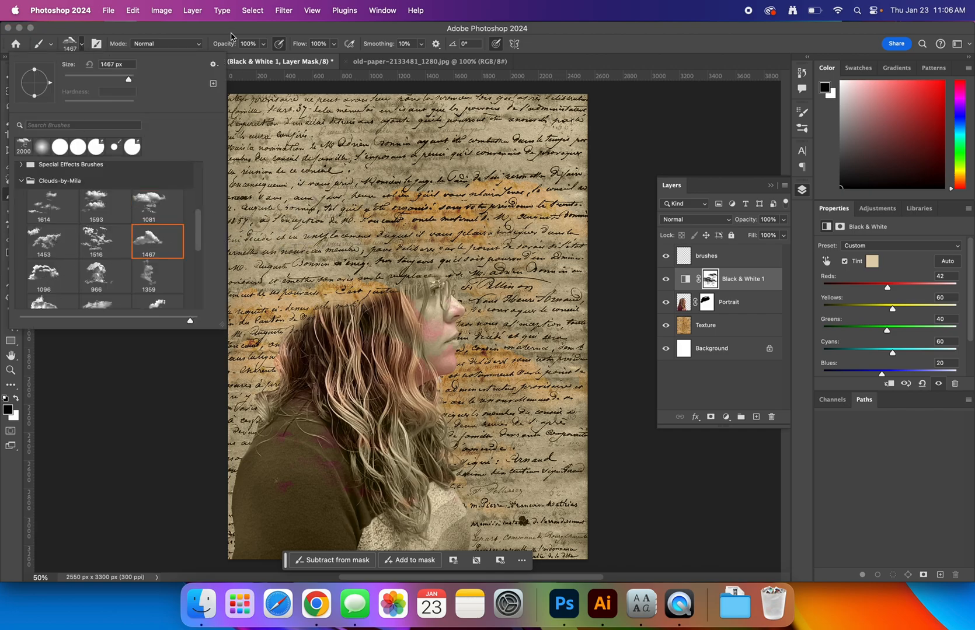
{"action": "left_click", "coordinate": [229, 23]}
{"action": "left_click", "coordinate": [332, 239]}
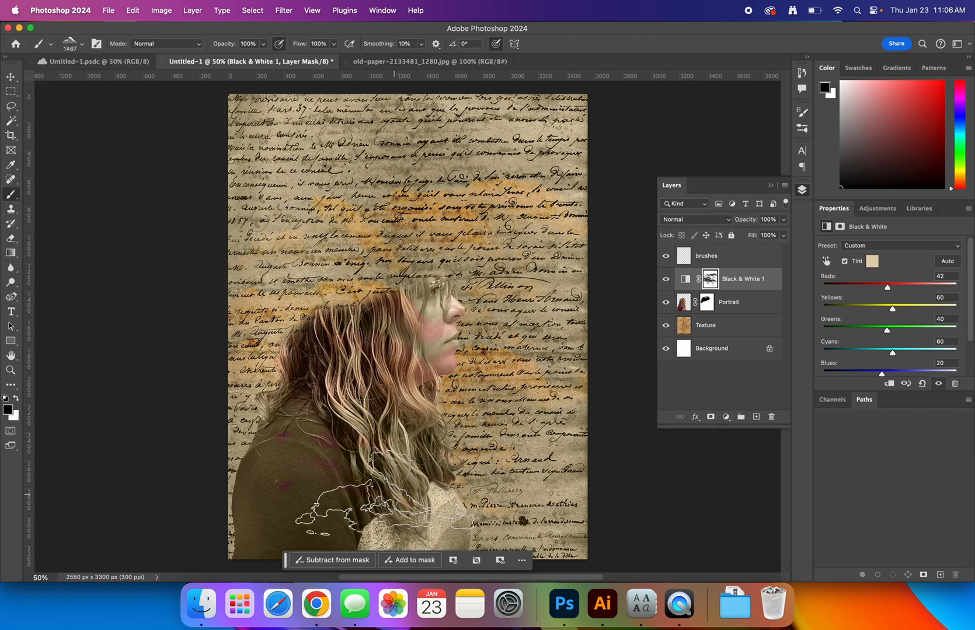
{"action": "key", "text": "bracketright"}
{"action": "key", "text": "bracketright"}
{"action": "key", "text": "bracketright"}
{"action": "key", "text": "bracketright"}
{"action": "key", "text": "bracketright"}
{"action": "key", "text": "bracketright"}
{"action": "key", "text": "bracketright"}
{"action": "key", "text": "bracketright"}
{"action": "key", "text": "bracketright"}
{"action": "key", "text": "bracketright"}
{"action": "key", "text": "bracketright"}
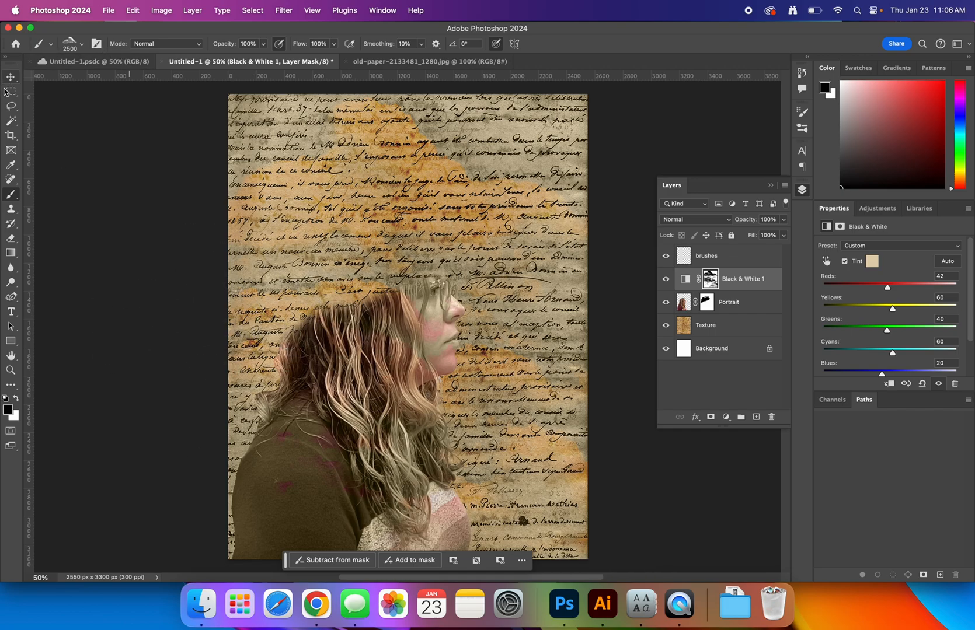
Switch to the Move tool and make the brushes layer active.
{"action": "left_click", "coordinate": [7, 81]}
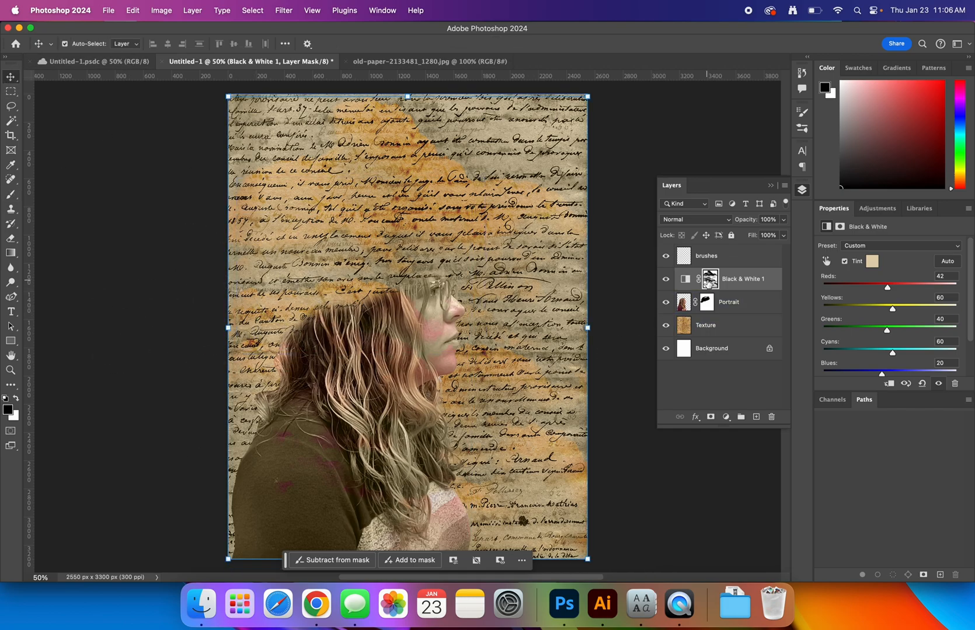
{"action": "left_click", "coordinate": [708, 282]}
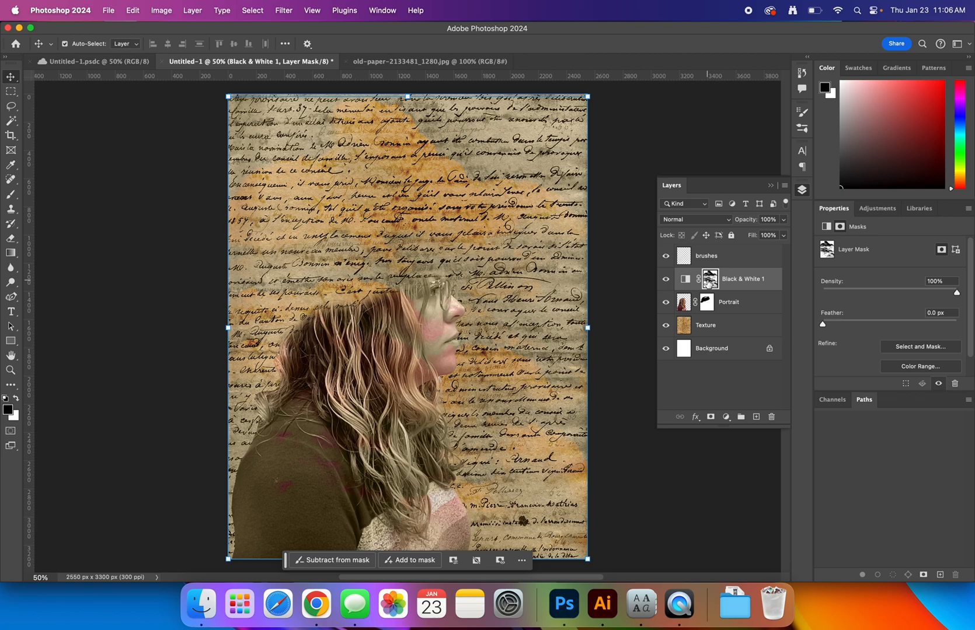
{"action": "left_click", "coordinate": [752, 263]}
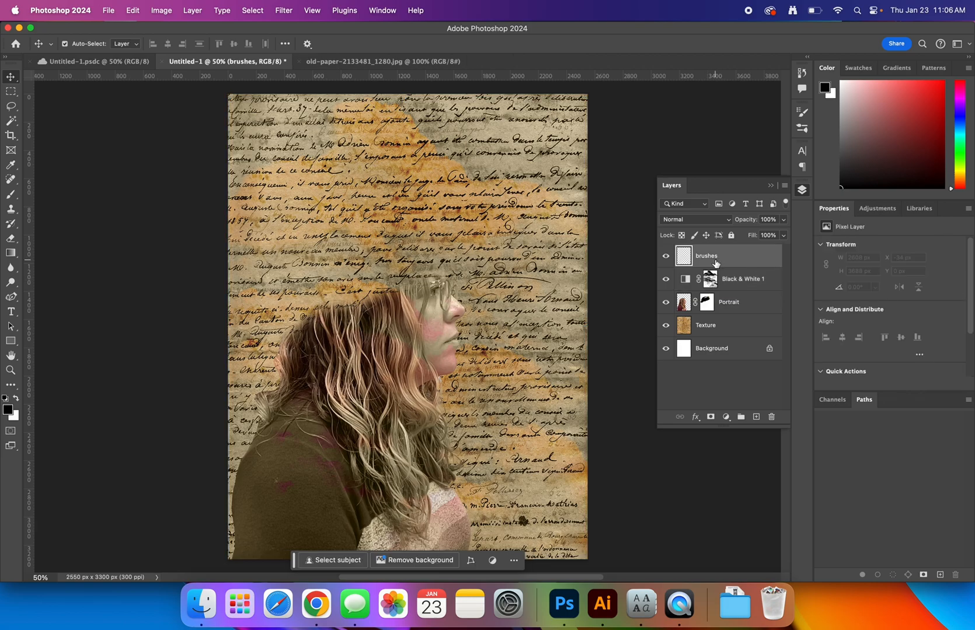
Stamp the 324 cloud brush in white at 1600 px across the top of the head on the brushes layer.
{"action": "left_click", "coordinate": [11, 196]}
{"action": "left_click", "coordinate": [16, 401]}
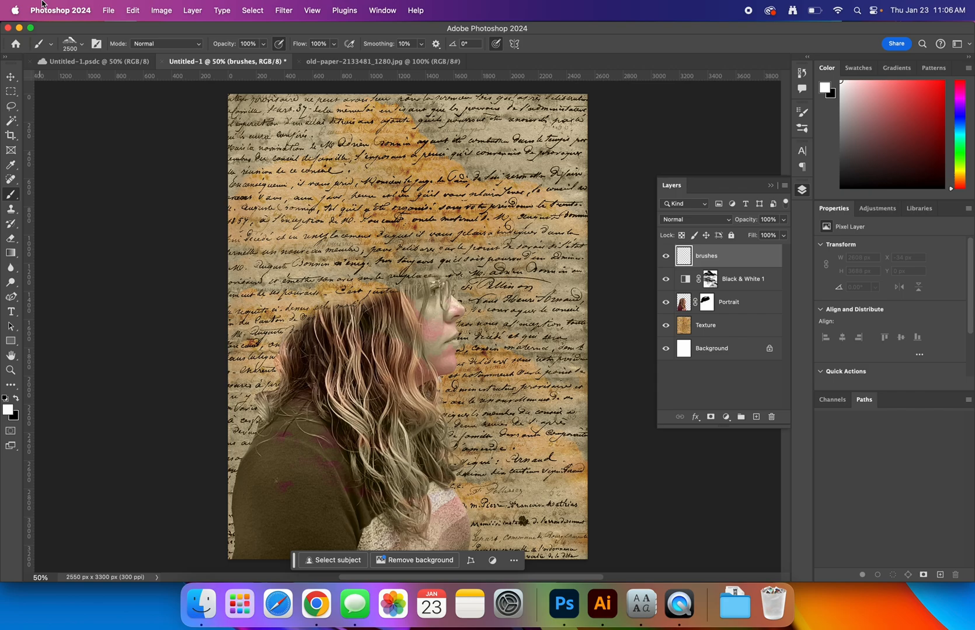
{"action": "left_click", "coordinate": [75, 48]}
{"action": "left_click_drag", "start_coordinate": [197, 239], "coordinate": [196, 257]}
{"action": "left_click", "coordinate": [97, 248]}
{"action": "left_click", "coordinate": [168, 33]}
{"action": "key", "text": "bracketright"}
{"action": "key", "text": "bracketright"}
{"action": "key", "text": "bracketright"}
{"action": "key", "text": "bracketright"}
{"action": "key", "text": "bracketright"}
{"action": "key", "text": "bracketright"}
{"action": "key", "text": "bracketright"}
{"action": "key", "text": "bracketright"}
{"action": "key", "text": "bracketright"}
{"action": "key", "text": "bracketright"}
{"action": "key", "text": "bracketright"}
{"action": "key", "text": "bracketright"}
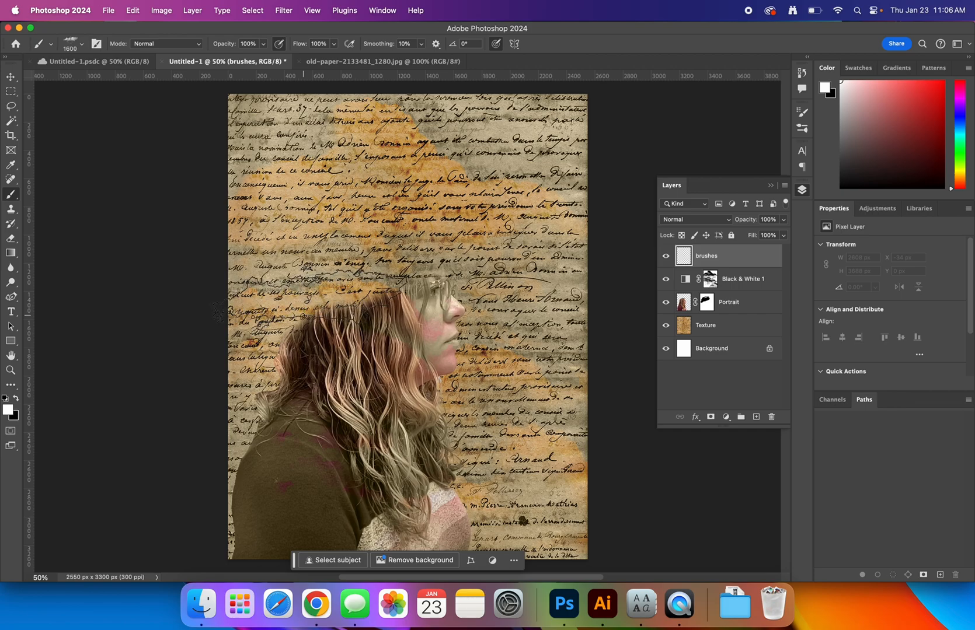
{"action": "left_click", "coordinate": [316, 298]}
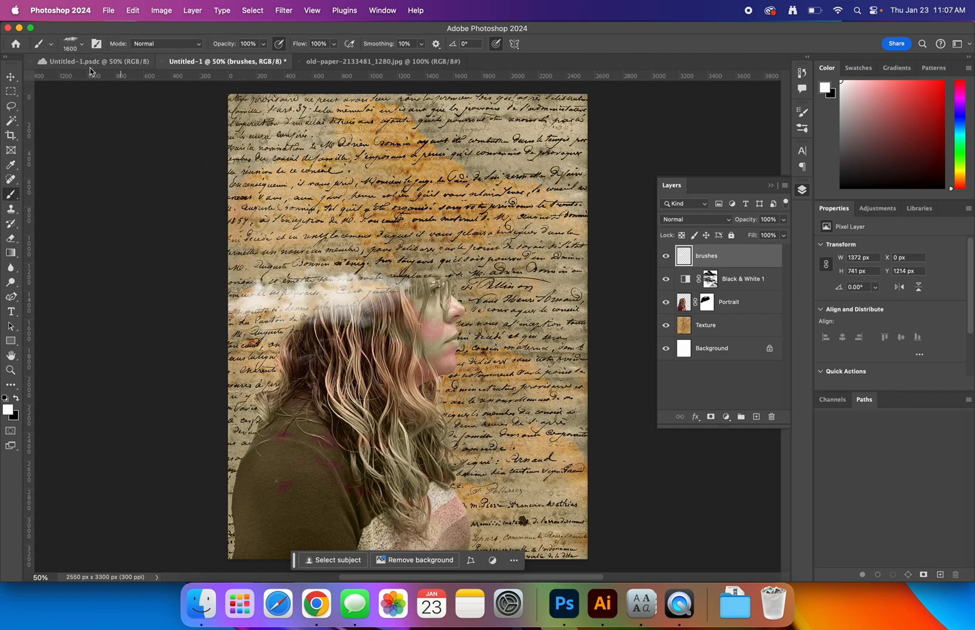
Stamp the 190 cloud brush in white at 800 px just above the forehead and glasses.
{"action": "left_click", "coordinate": [82, 46]}
{"action": "scroll", "coordinate": [199, 253], "scroll_direction": "down", "scroll_amount": 2}
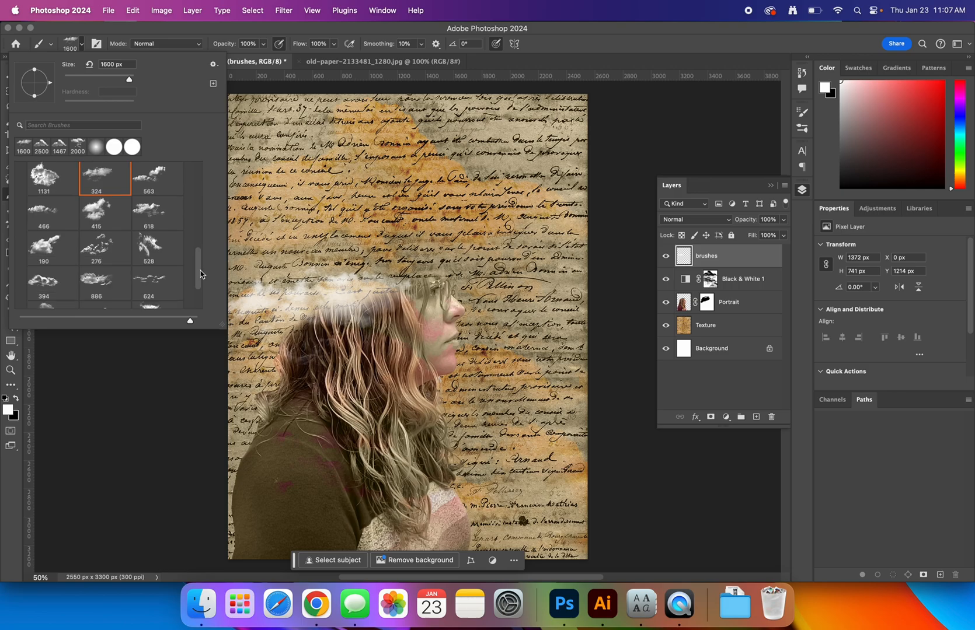
{"action": "left_click", "coordinate": [51, 248]}
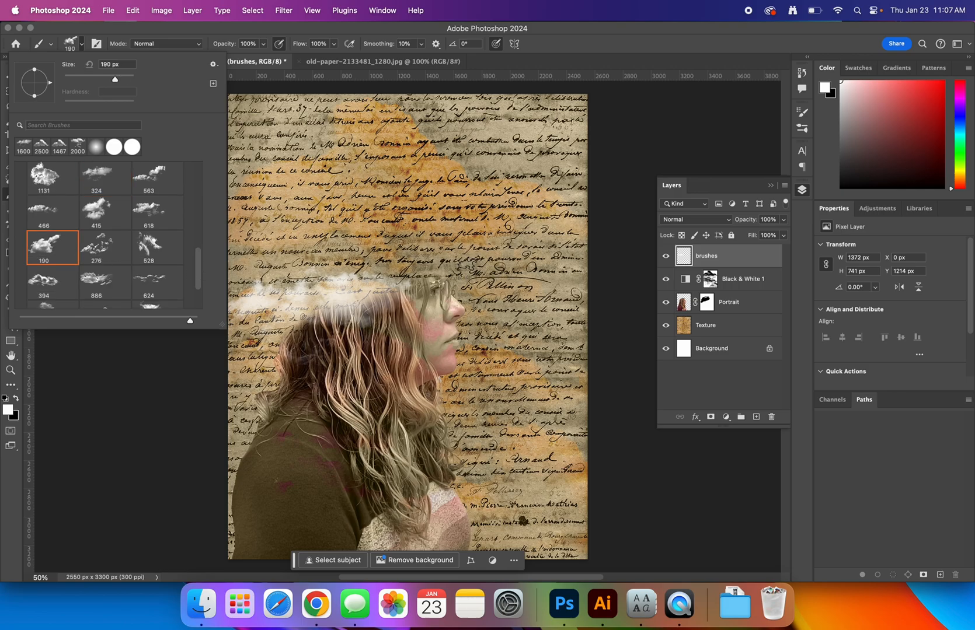
{"action": "left_click", "coordinate": [340, 28]}
{"action": "key", "text": "bracketright"}
{"action": "key", "text": "bracketright"}
{"action": "key", "text": "bracketright"}
{"action": "key", "text": "bracketright"}
{"action": "key", "text": "bracketright"}
{"action": "key", "text": "bracketright"}
{"action": "key", "text": "bracketright"}
{"action": "key", "text": "bracketright"}
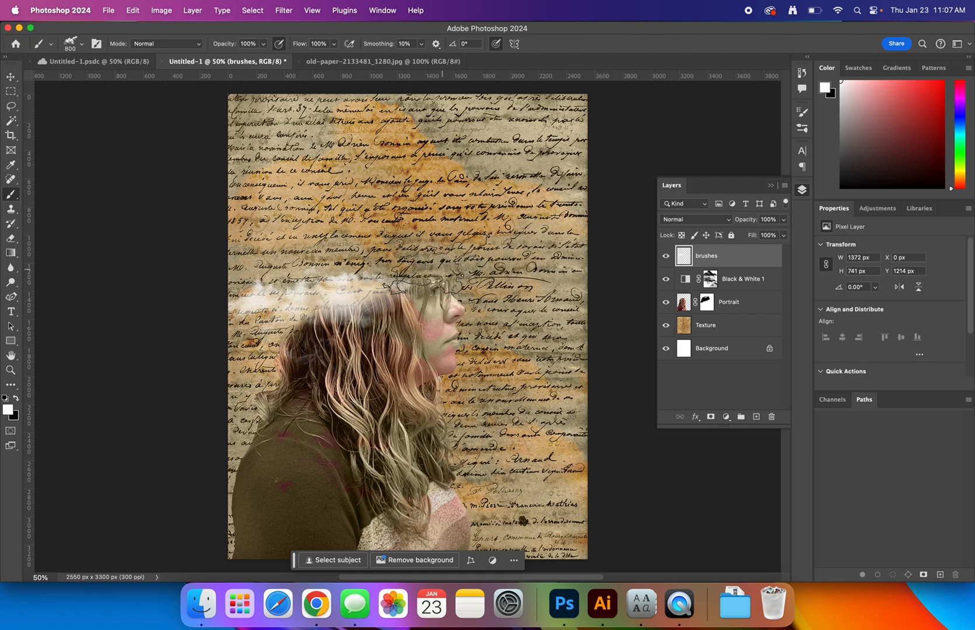
{"action": "left_click", "coordinate": [435, 262]}
{"action": "left_click", "coordinate": [435, 262]}
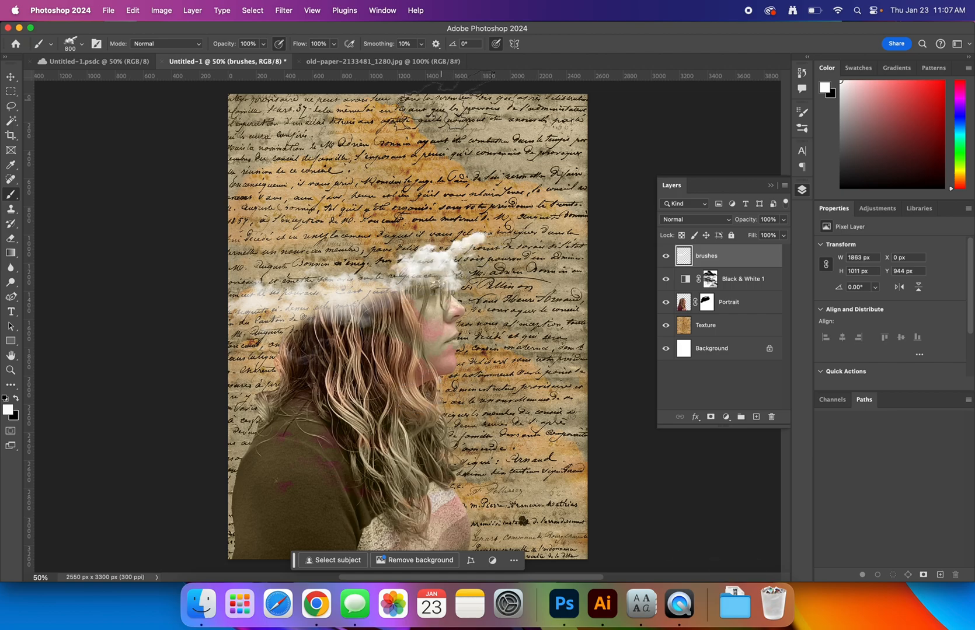
Stamp a different cloud brush in white at 1600 px over the neck and the paper in front of the chin.
{"action": "key", "text": "bracketright"}
{"action": "key", "text": "bracketright"}
{"action": "key", "text": "bracketright"}
{"action": "key", "text": "bracketright"}
{"action": "key", "text": "bracketright"}
{"action": "key", "text": "bracketright"}
{"action": "key", "text": "bracketright"}
{"action": "key", "text": "bracketright"}
{"action": "left_click", "coordinate": [493, 400]}
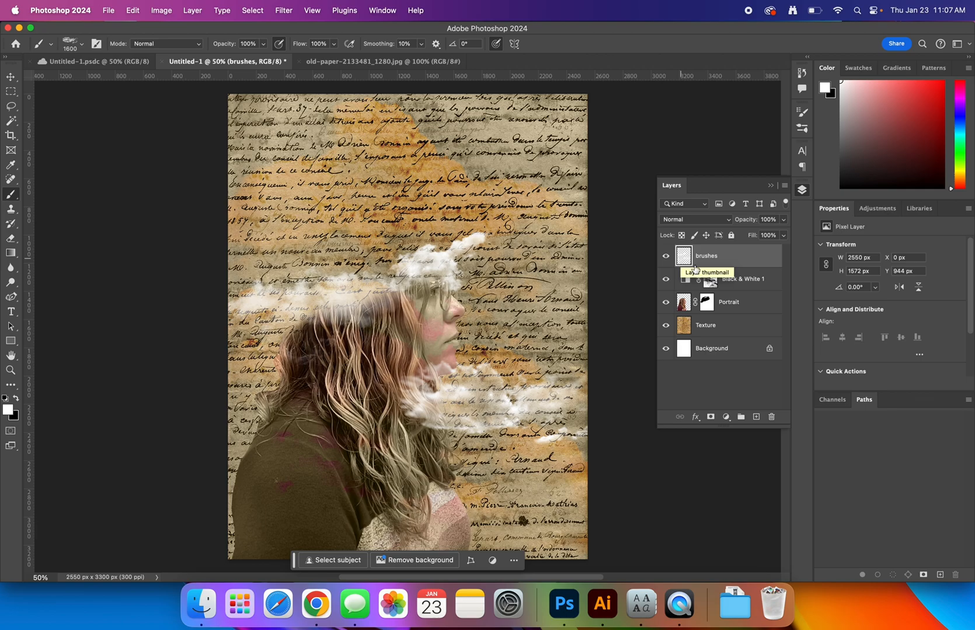
Add a layer mask to the brushes layer and stamp it in black at 1600 px to thin the clouds above the forehead and below the chin.
{"action": "left_click", "coordinate": [711, 418]}
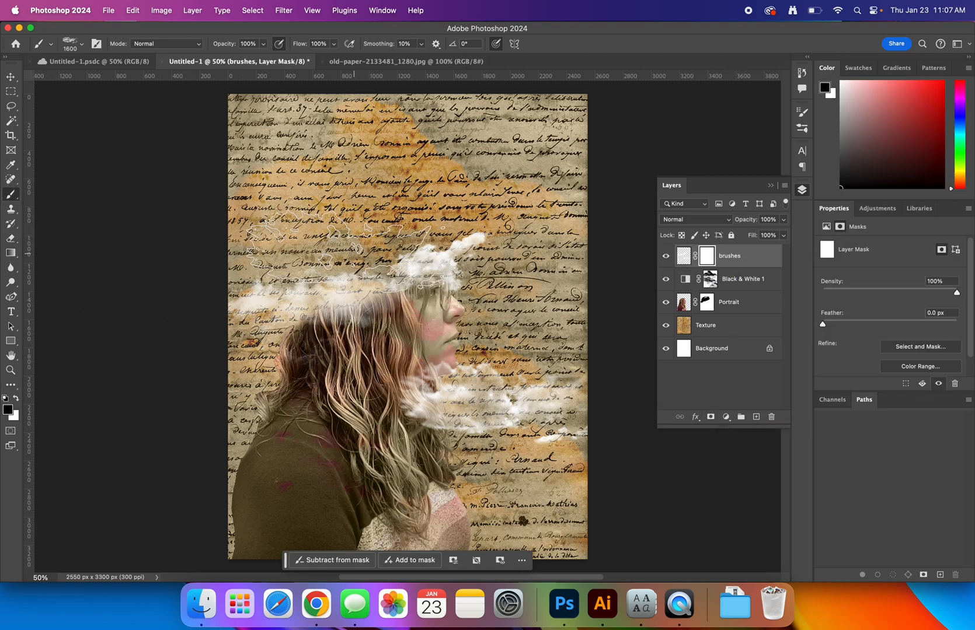
{"action": "left_click", "coordinate": [538, 244]}
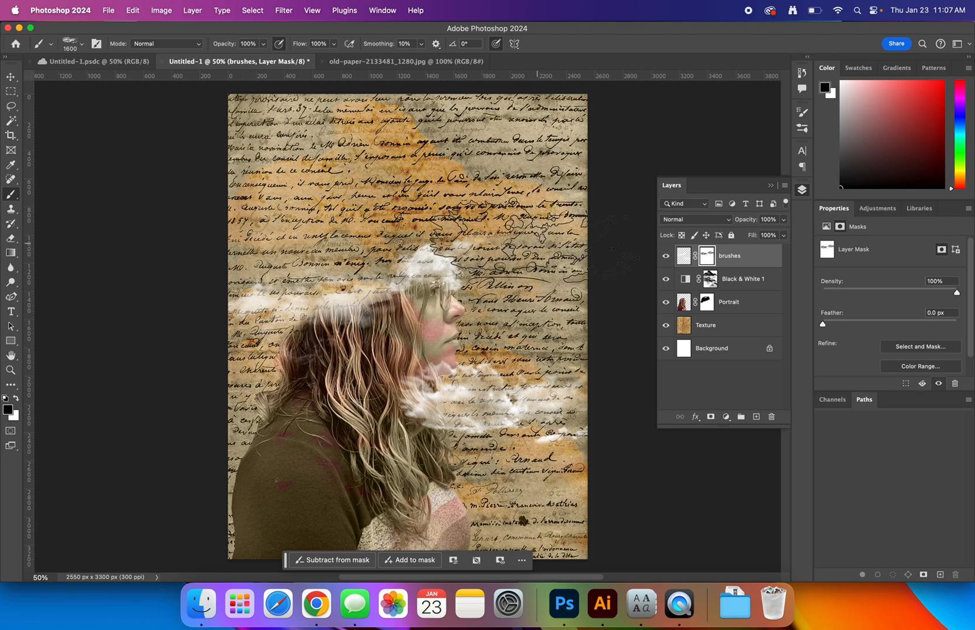
{"action": "left_click", "coordinate": [520, 378]}
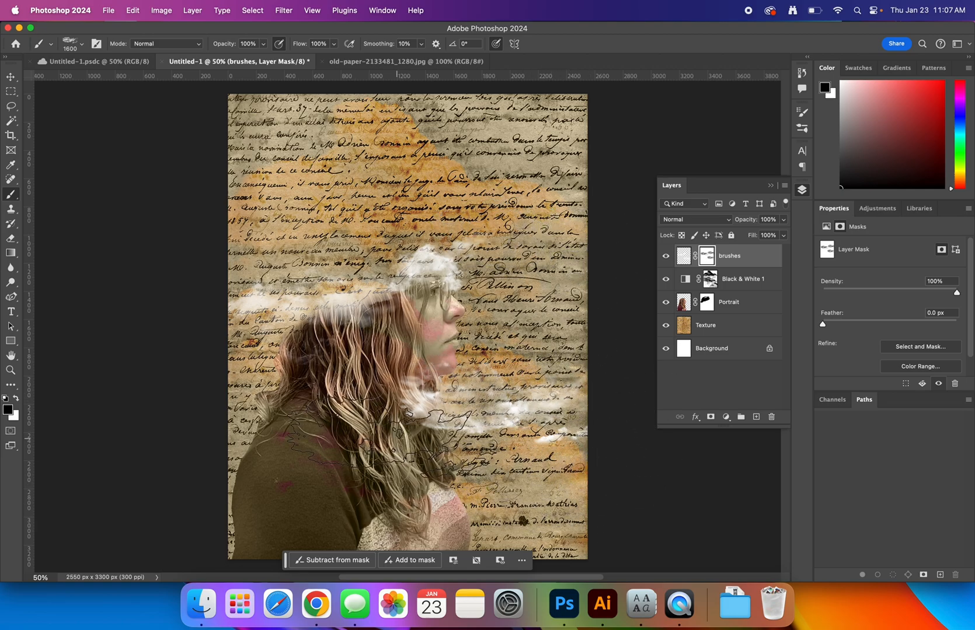